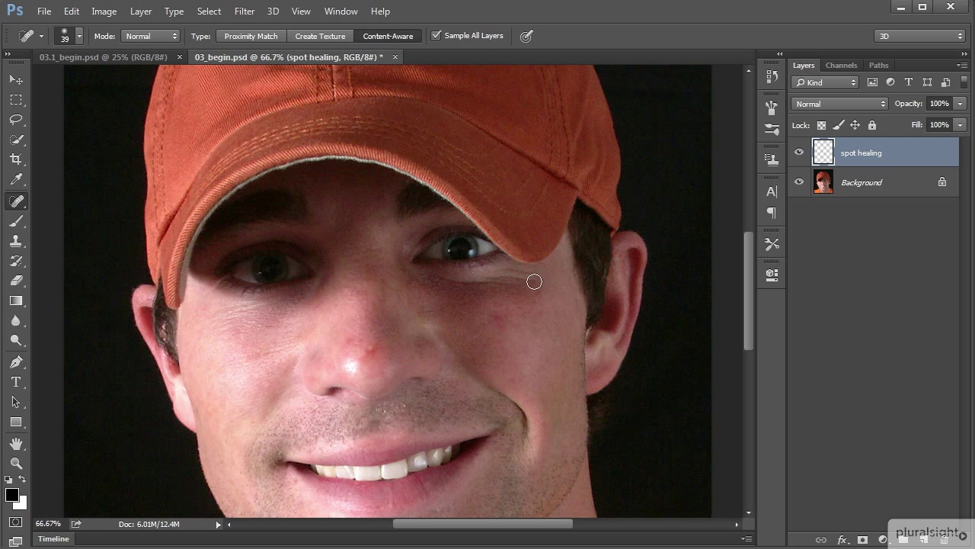
Undo a trial spot-healing stroke under the eye, switch to the Healing Brush tool and add a new layer above the spot healing layer.
mouse_move(515, 272)
mouse_down()
mouse_move(498, 272)
mouse_move(526, 278)
mouse_move(483, 279)
mouse_move(529, 280)
mouse_up()
key(ctrl+z)
right_click(16, 204)
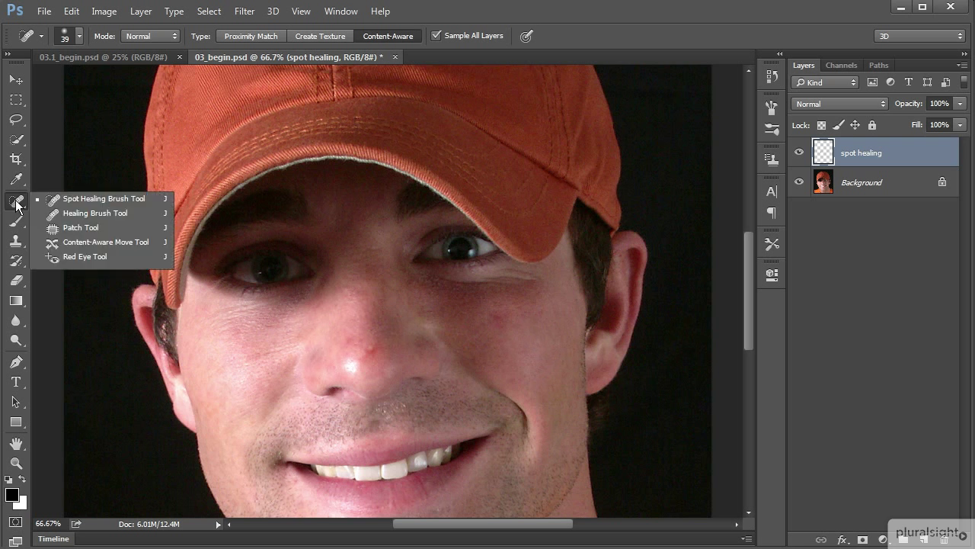
click(89, 214)
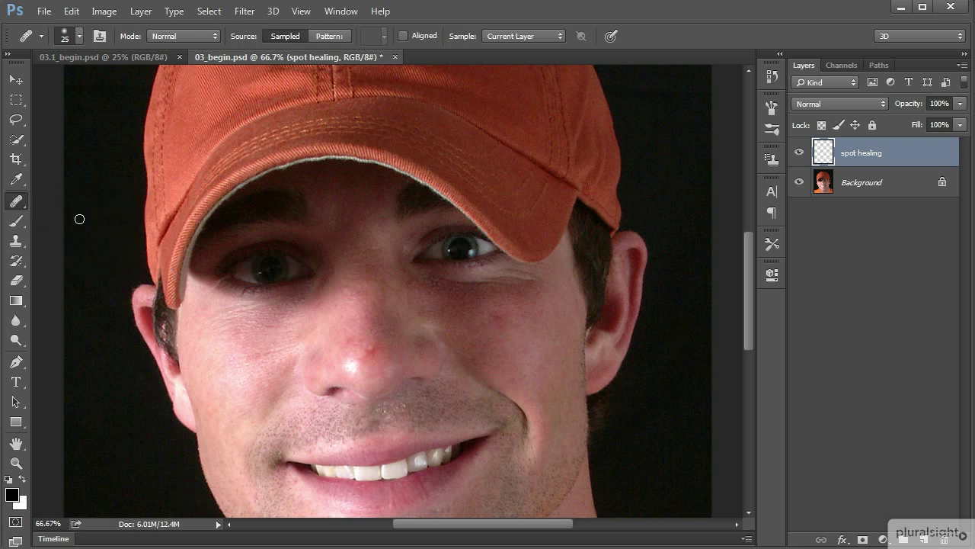
click(924, 541)
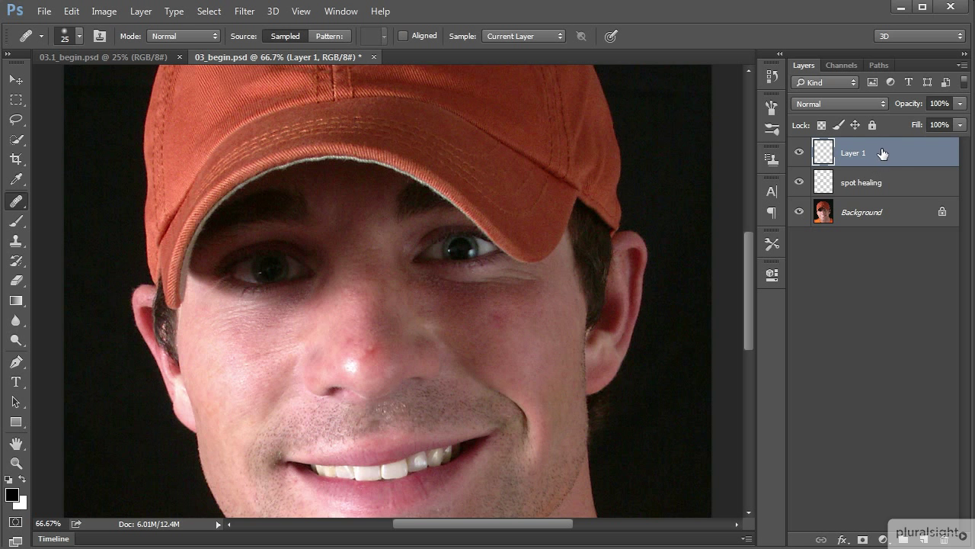
Set the Healing Brush to sample All Layers and heal the outer wrinkle below the brightly lit eye with nearby skin.
key(ctrl+plus)
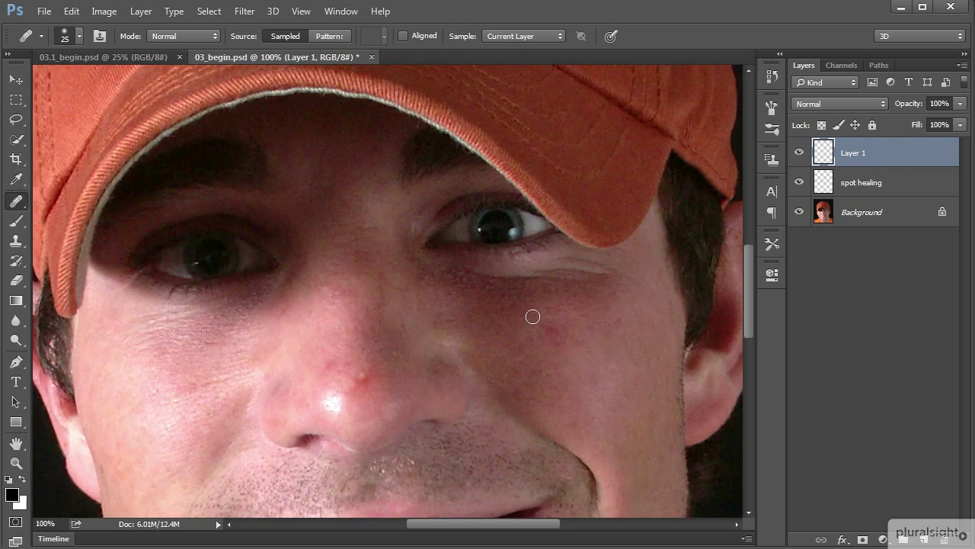
drag(629, 321, 582, 336)
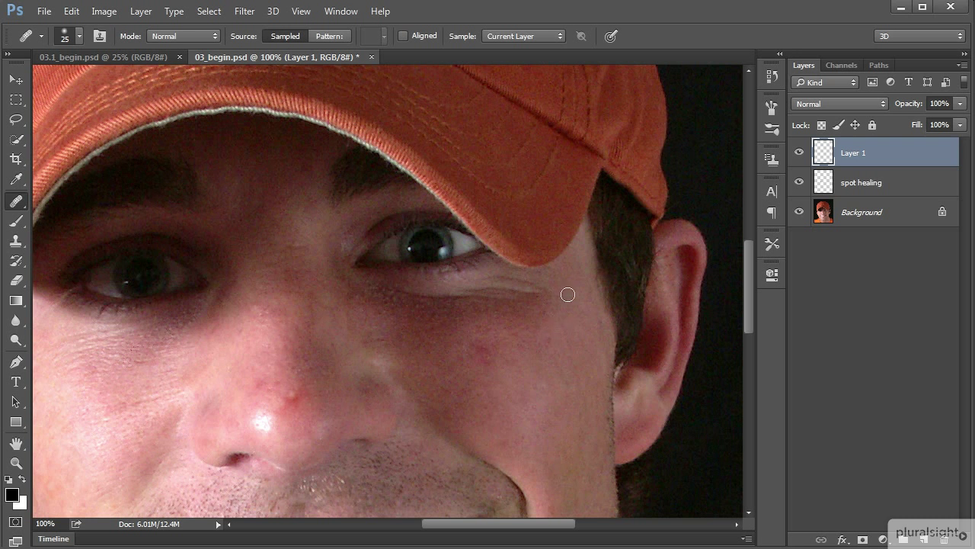
click(560, 35)
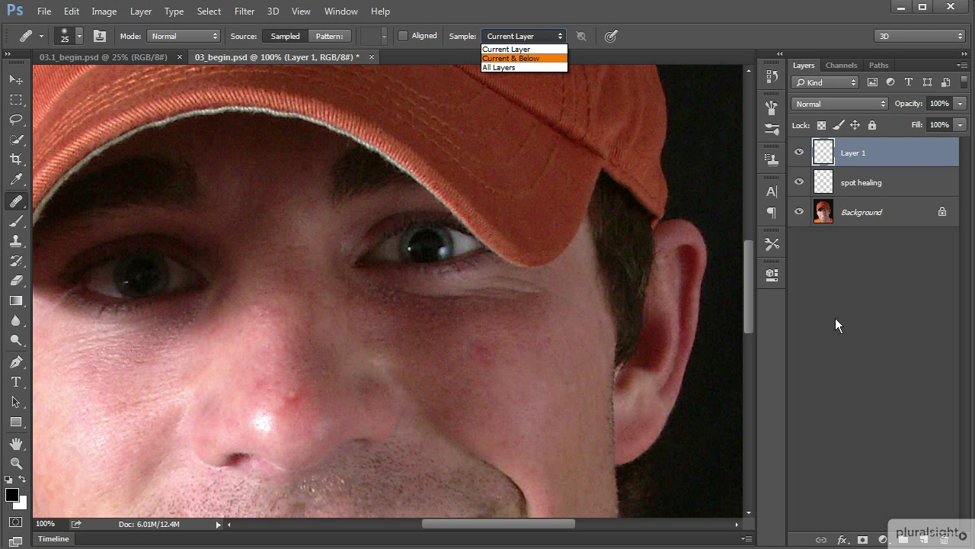
click(522, 67)
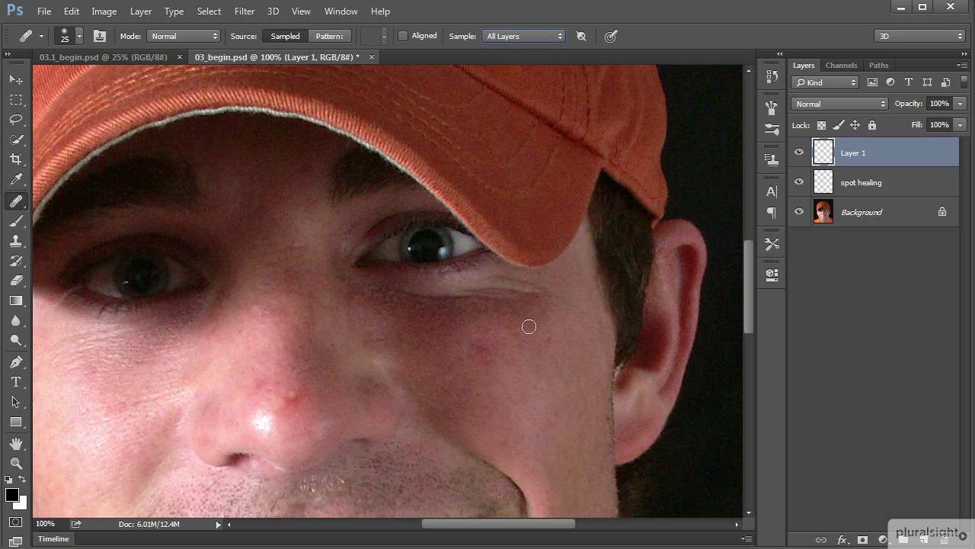
alt+click(559, 285)
mouse_move(541, 285)
mouse_down()
mouse_move(529, 283)
mouse_move(549, 285)
mouse_move(519, 281)
mouse_up()
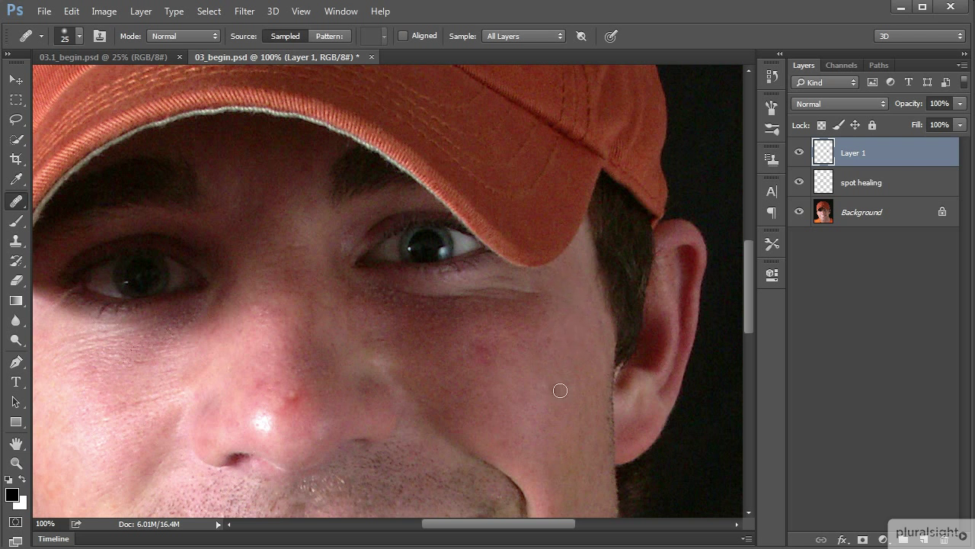
click(331, 36)
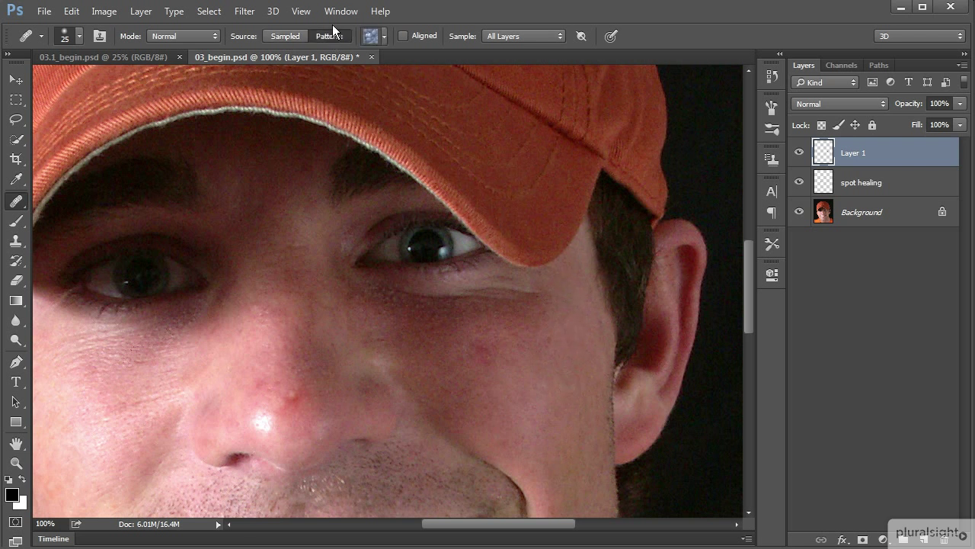
click(374, 38)
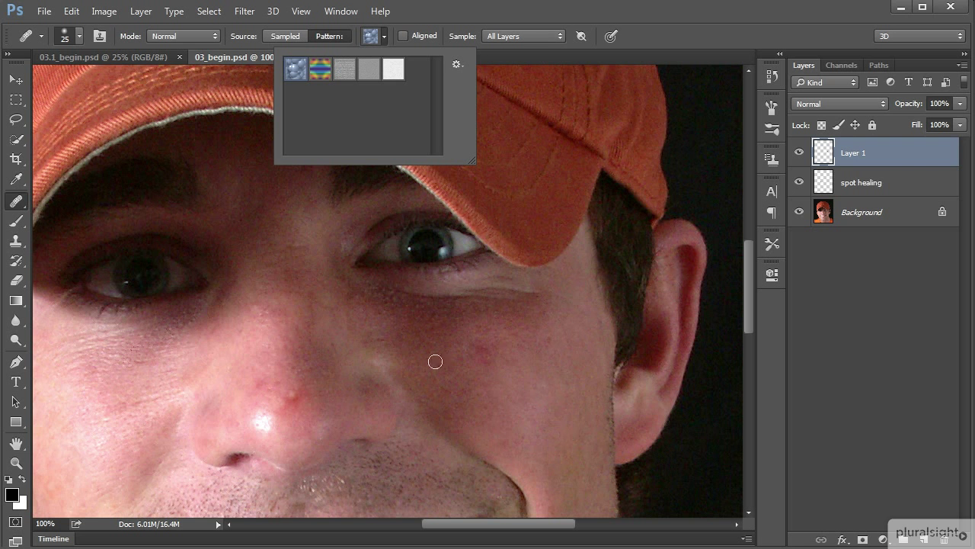
click(296, 34)
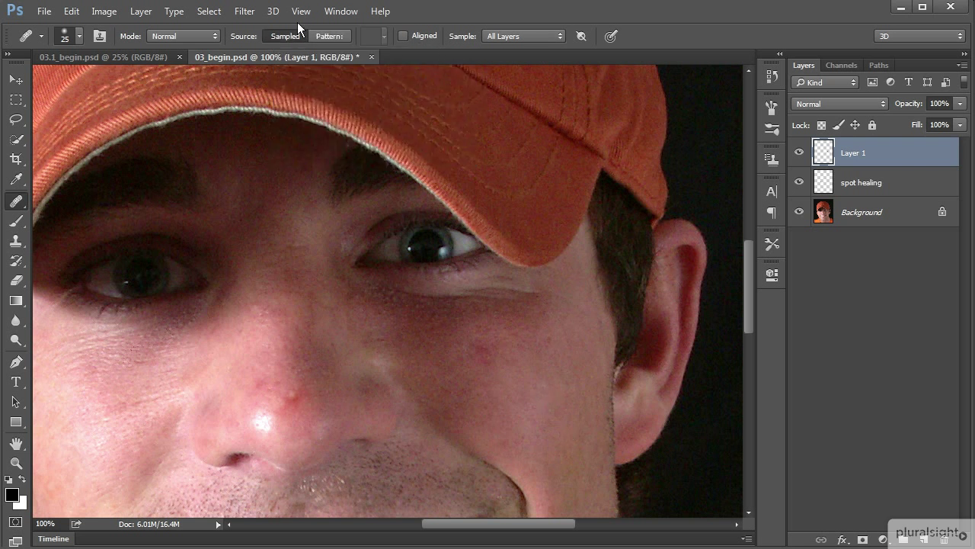
right_click(521, 294)
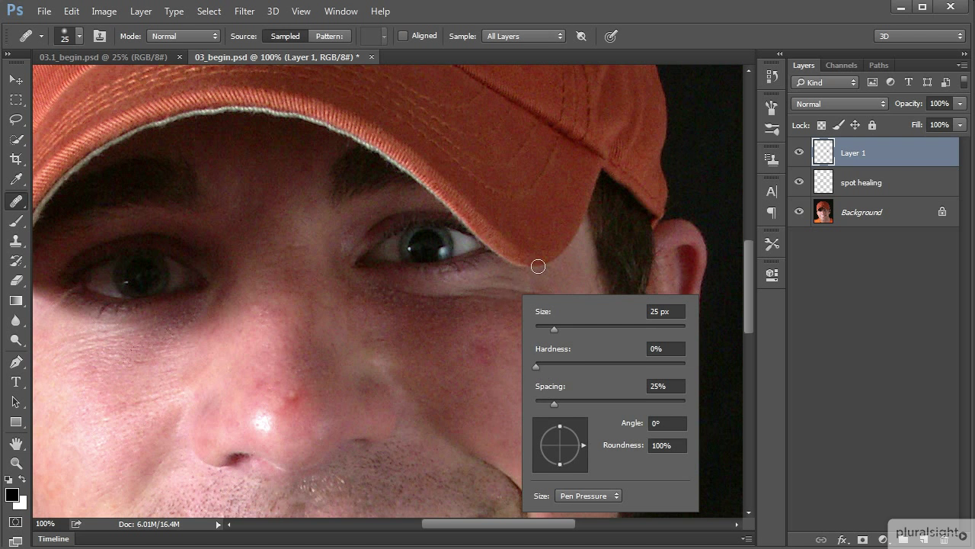
Heal the remaining creases under the brightly lit eye, sampling clean skin beside the cap brim and from the upper cheek.
drag(749, 297, 750, 306)
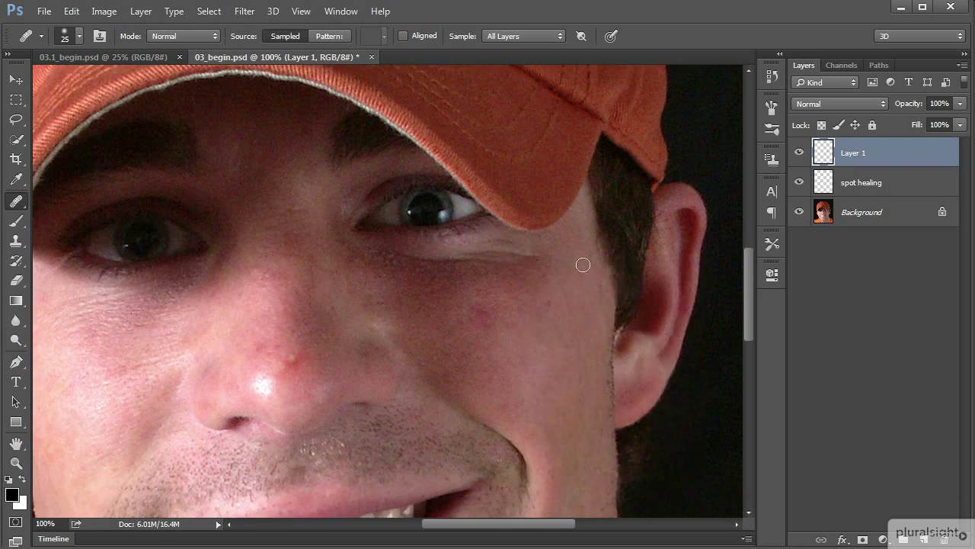
alt+click(543, 242)
drag(508, 242, 482, 242)
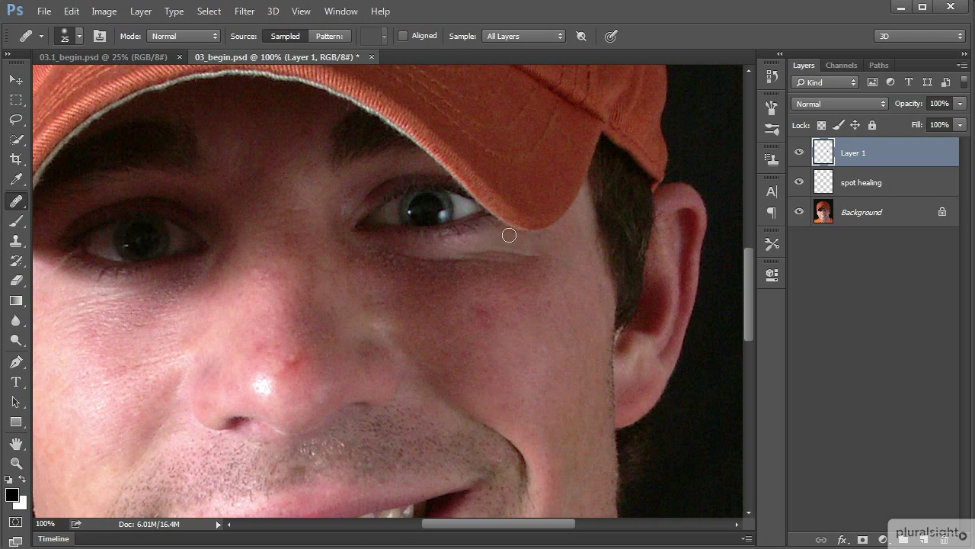
alt+click(533, 274)
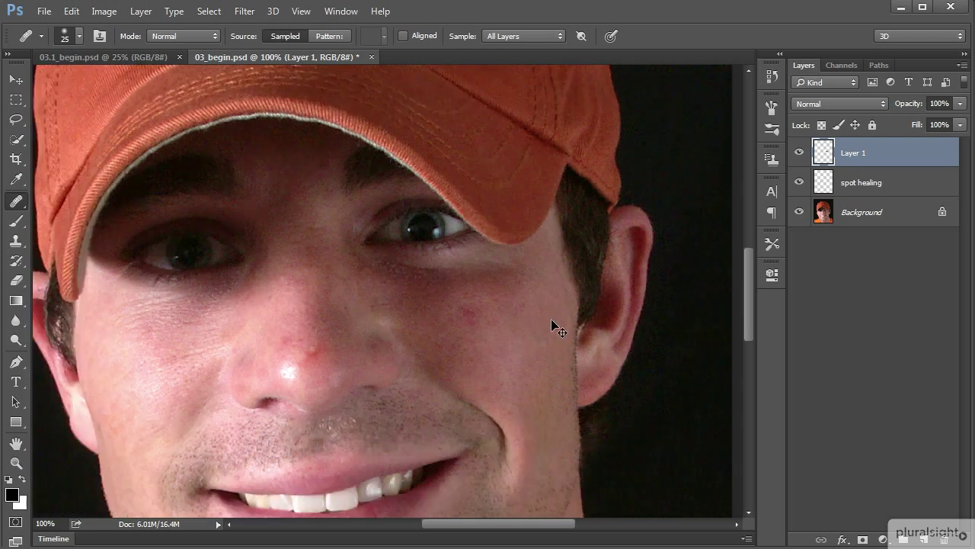
Add a layer mask to Layer 1 and paint it black under the eye with a soft 66 px brush to partly restore the wrinkles.
key(ctrl+minus)
key(ctrl+minus)
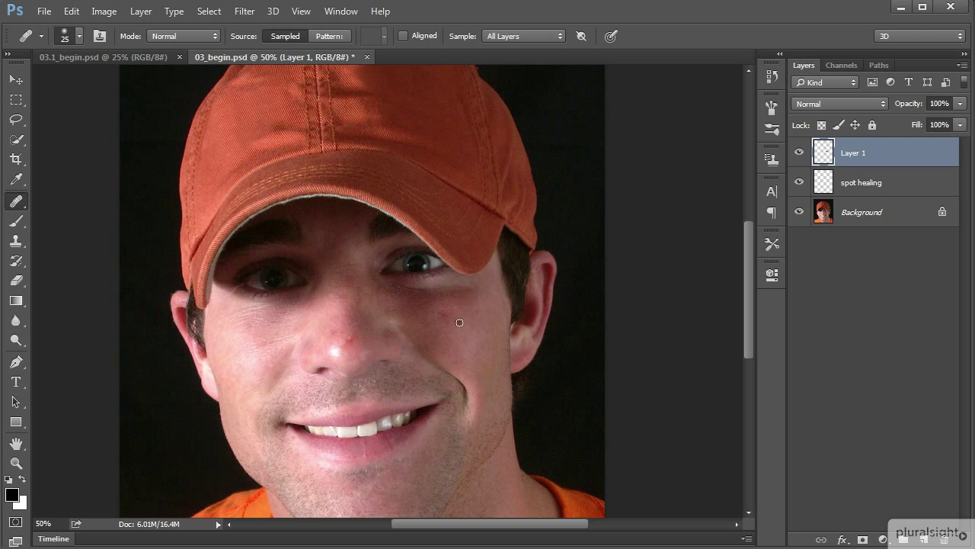
key(ctrl+plus)
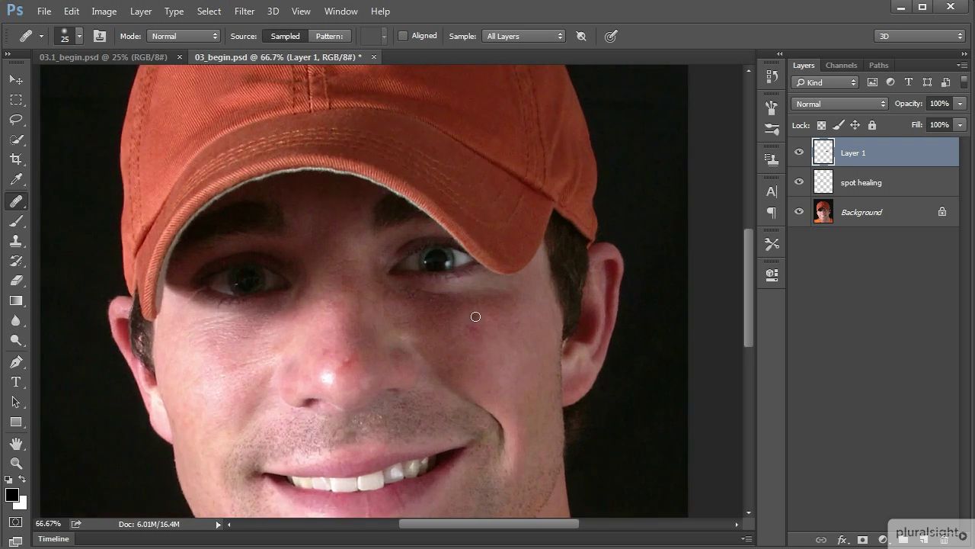
click(863, 539)
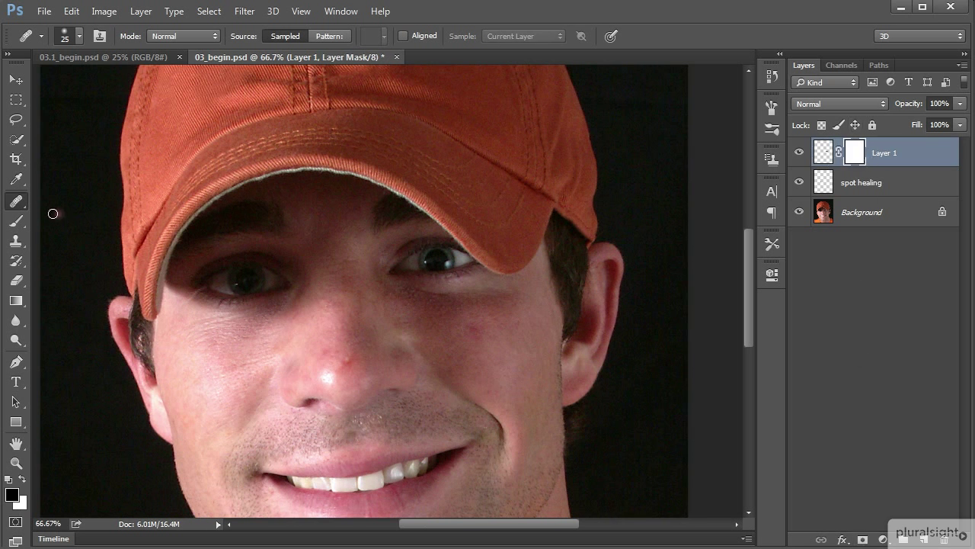
click(20, 221)
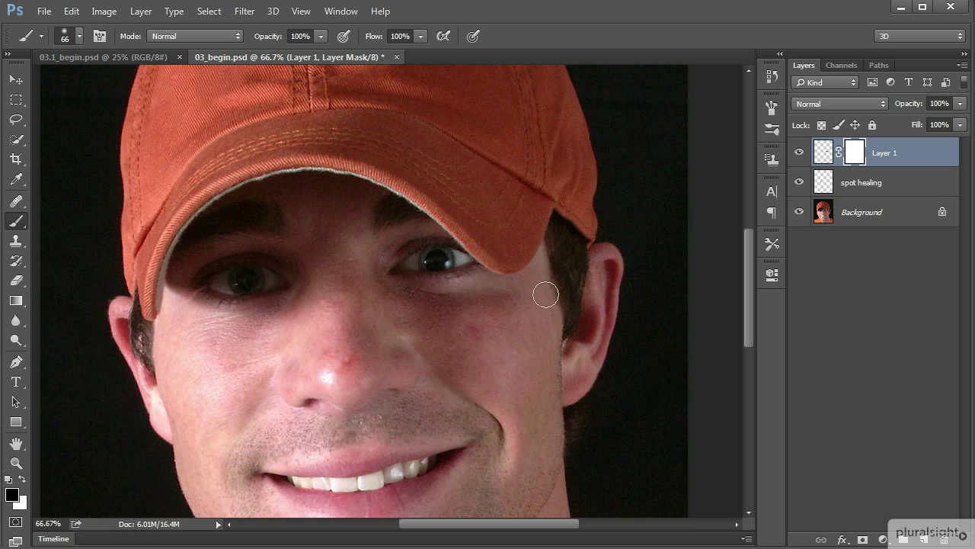
right_click(501, 279)
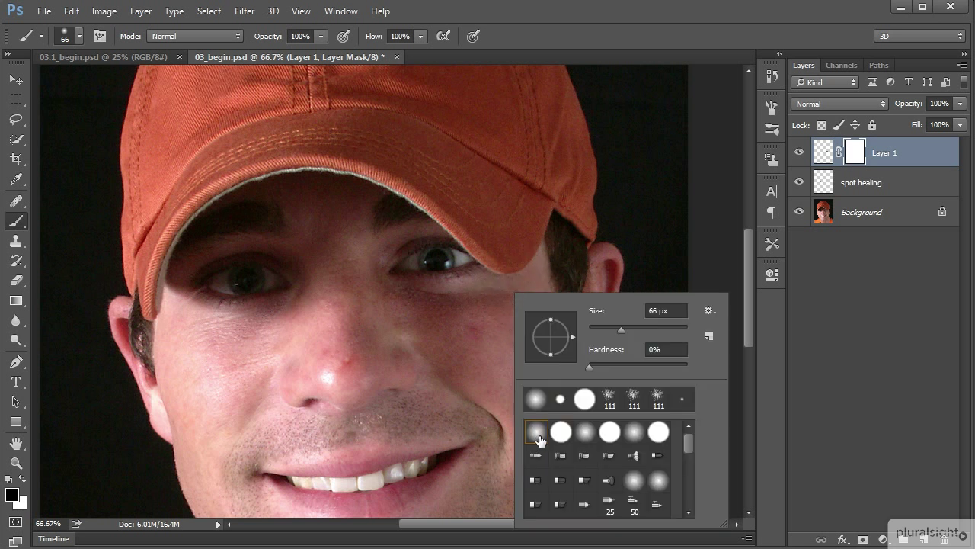
click(772, 108)
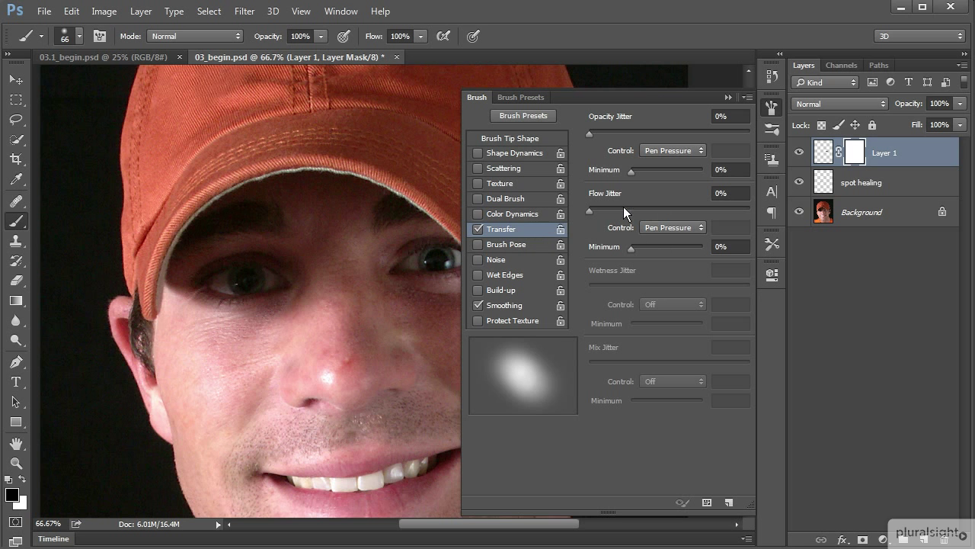
click(769, 105)
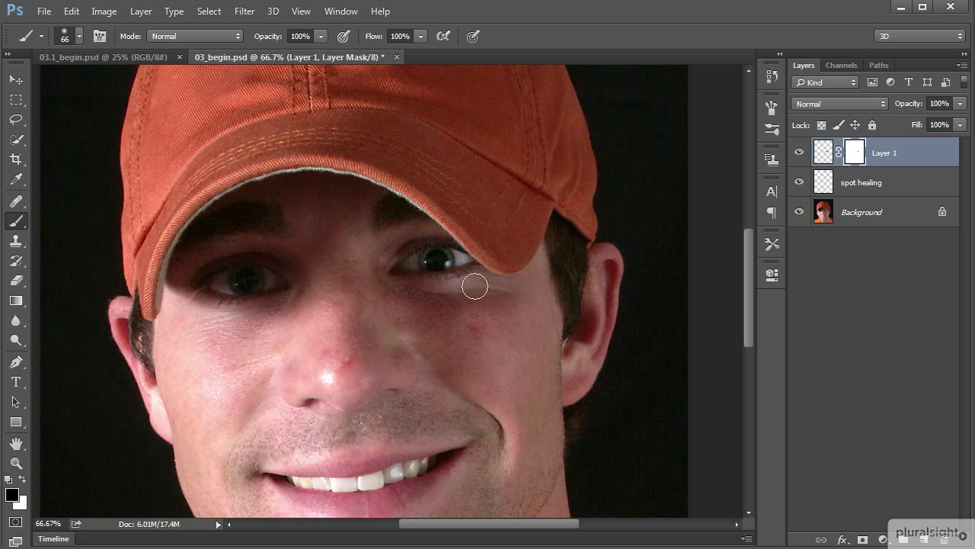
Compare the eye area with Layer 1 hidden and shown.
click(799, 153)
click(800, 154)
click(799, 154)
click(800, 153)
click(800, 153)
click(800, 153)
key(ctrl+minus)
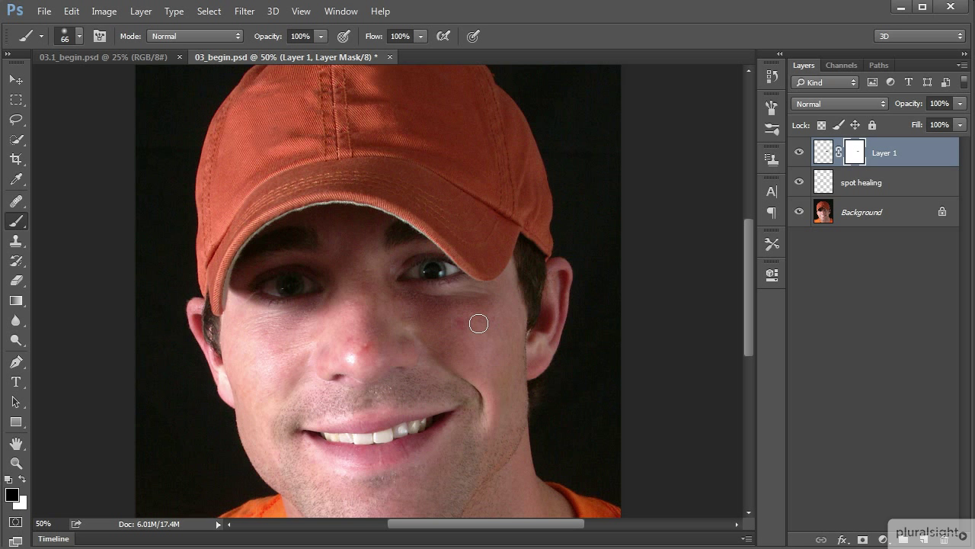
Target Layer 1's pixels with the Healing Brush and heal the red spot on the cheek and the blemish on the nose.
click(824, 152)
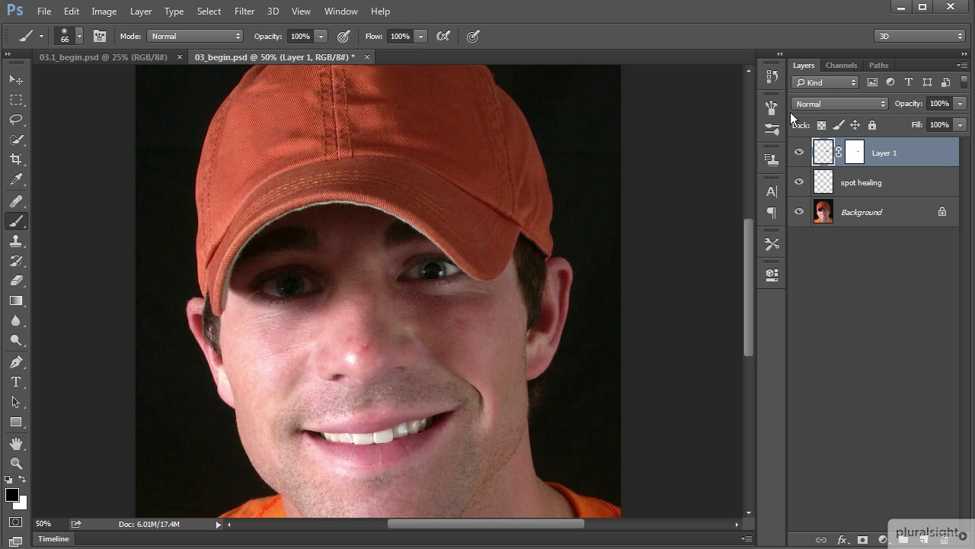
click(17, 201)
key(ctrl+plus)
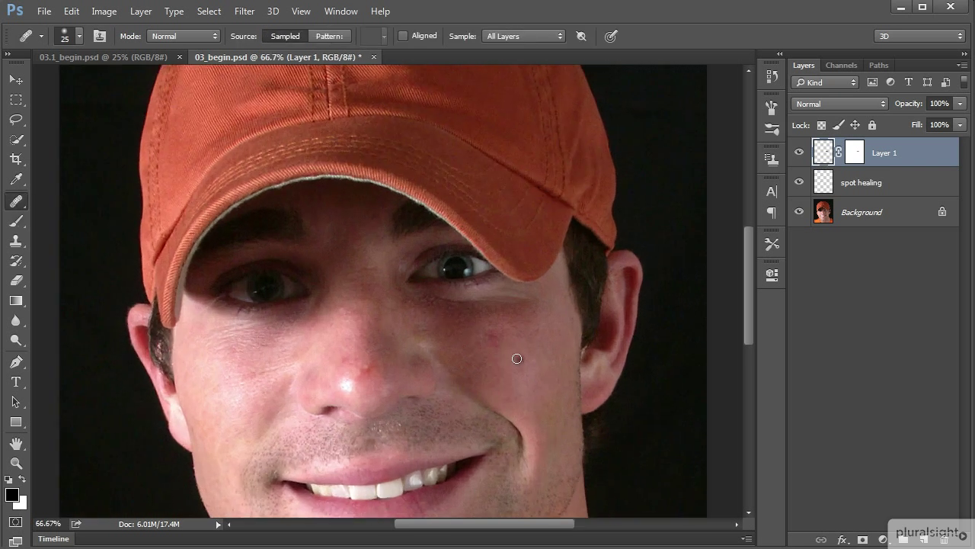
alt+click(509, 351)
mouse_move(496, 340)
mouse_down()
mouse_move(503, 334)
mouse_move(498, 343)
mouse_move(483, 338)
mouse_move(496, 320)
mouse_up()
drag(355, 359, 370, 362)
Paint black with the Brush tool on Layer 1's mask over the lower nose to bring back original detail.
click(860, 151)
key(b)
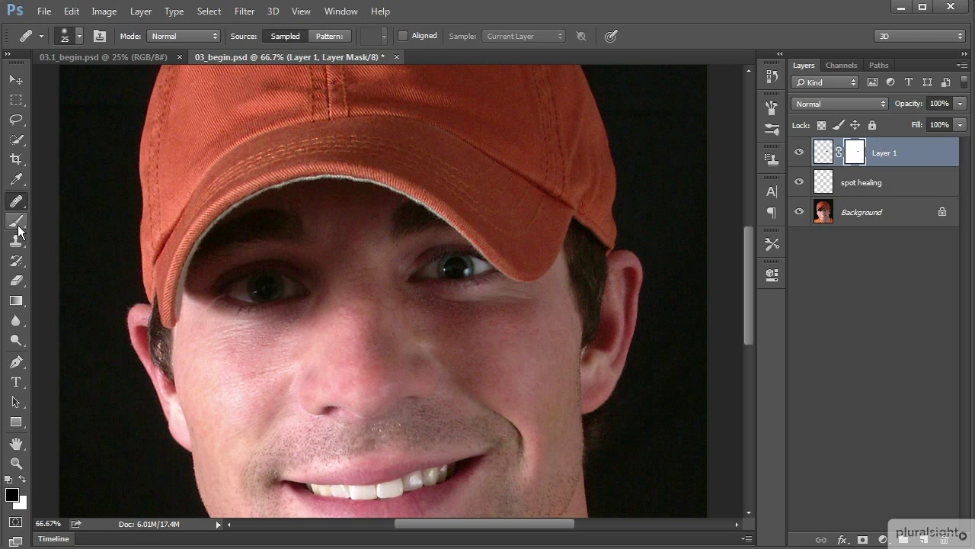
drag(346, 392, 345, 387)
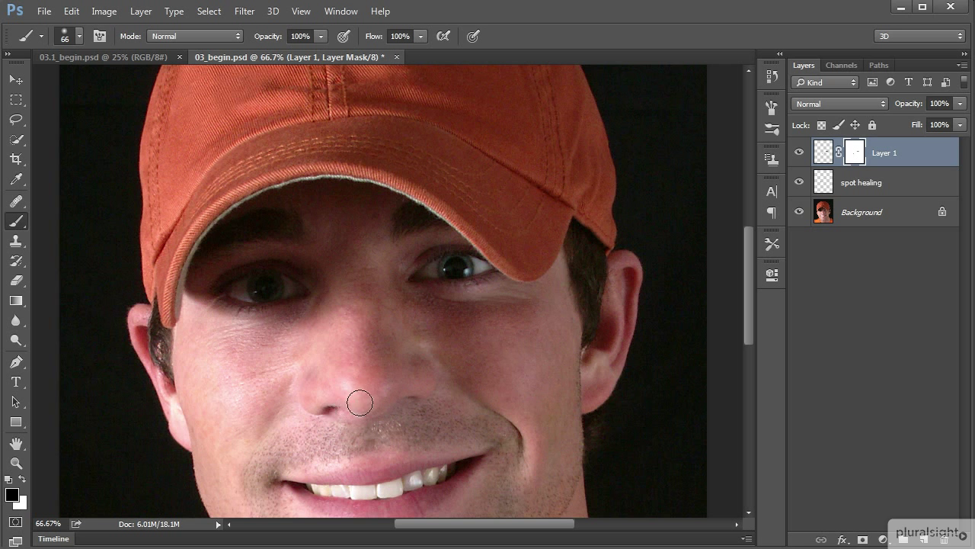
Toggle Layer 1's visibility to compare the face before and after the nose and cheek retouching.
click(799, 152)
click(799, 152)
click(799, 153)
click(799, 153)
Return to healing on Layer 1's pixels and heal the crease below the shaded eye with skin sampled from the same cheek.
click(15, 201)
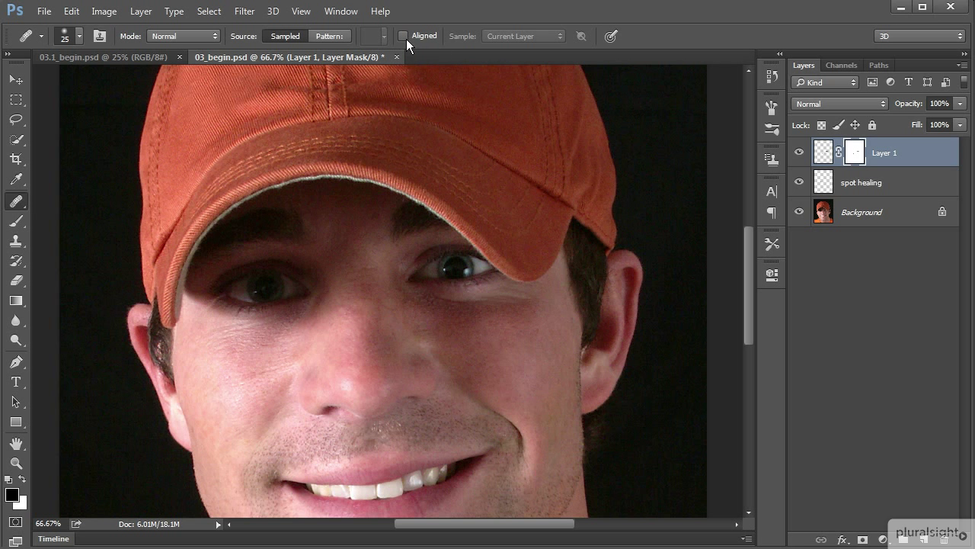
click(824, 154)
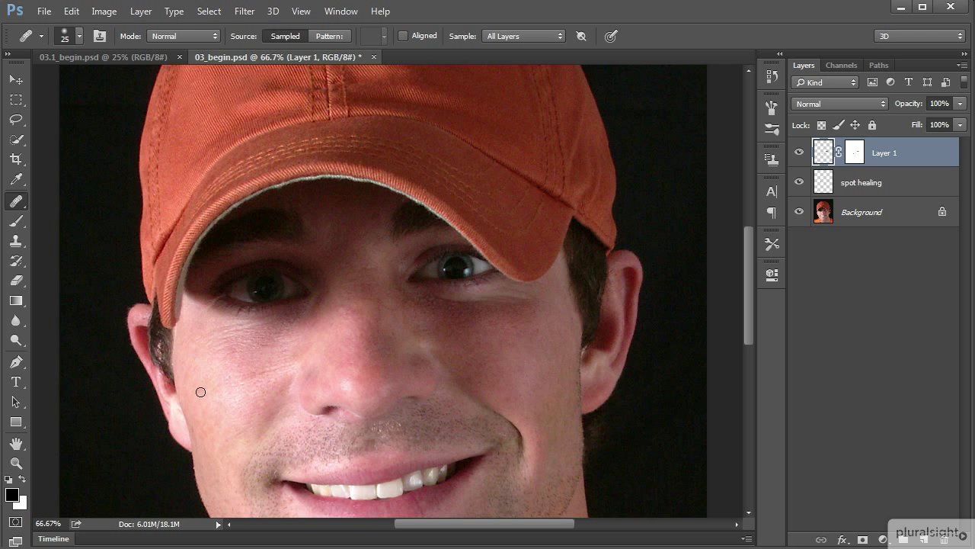
key(ctrl+plus)
drag(276, 409, 513, 355)
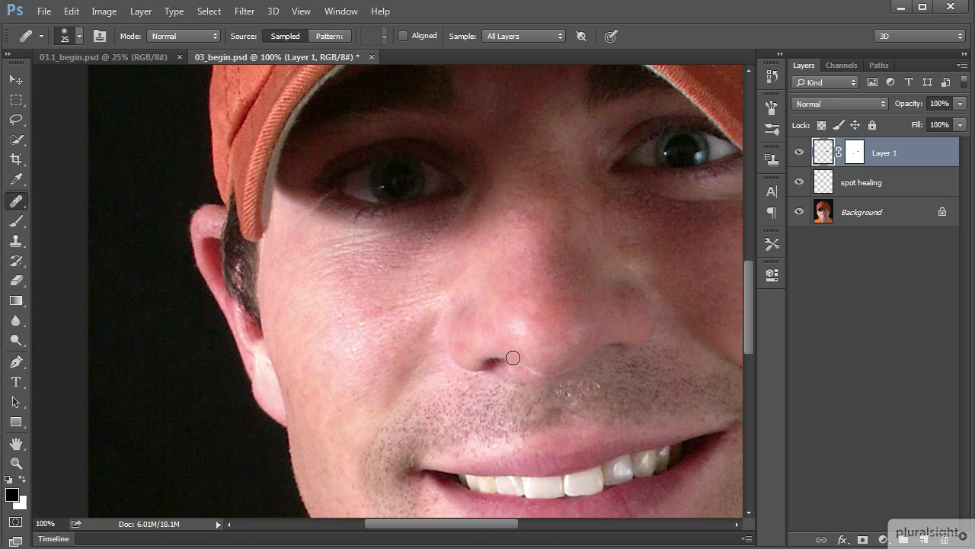
alt+click(333, 341)
drag(373, 316, 436, 296)
Apply short healing strokes to the opposite cheek, reusing the skin sample from the first cheek.
key(ctrl+minus)
drag(610, 376, 461, 397)
drag(513, 286, 513, 287)
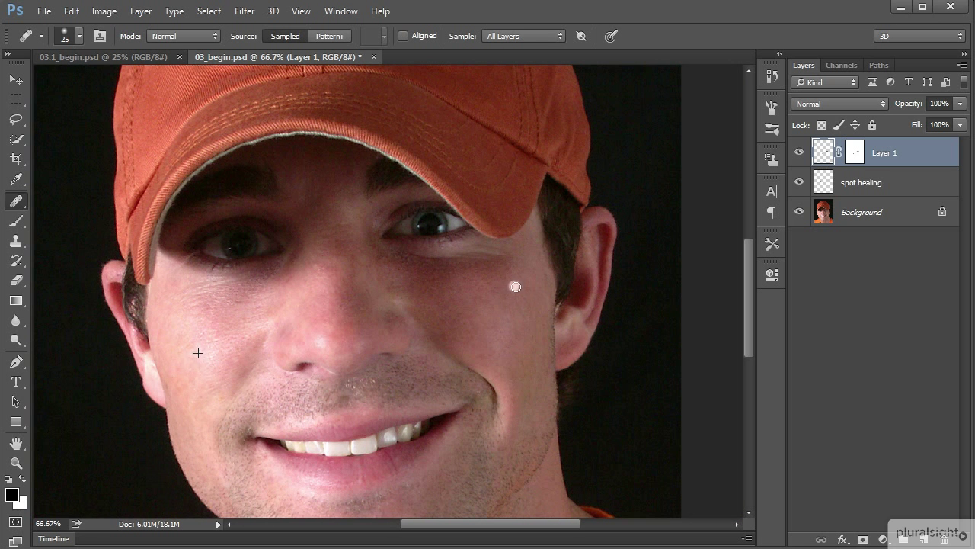
drag(516, 286, 516, 287)
Heal the fine wrinkles directly below the shaded eye with the Healing Brush's Aligned option enabled.
key(ctrl+plus)
drag(208, 339, 403, 355)
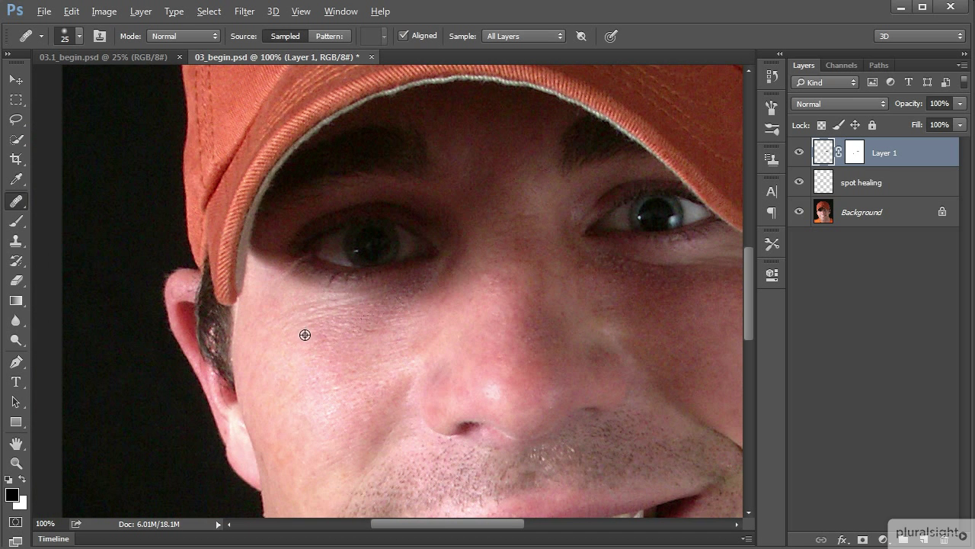
mouse_move(297, 318)
mouse_down()
mouse_move(369, 301)
mouse_move(365, 319)
mouse_move(345, 315)
mouse_up()
Switch to the 03.1_begin.psd landscape document.
key(ctrl+minus)
key(ctrl+minus)
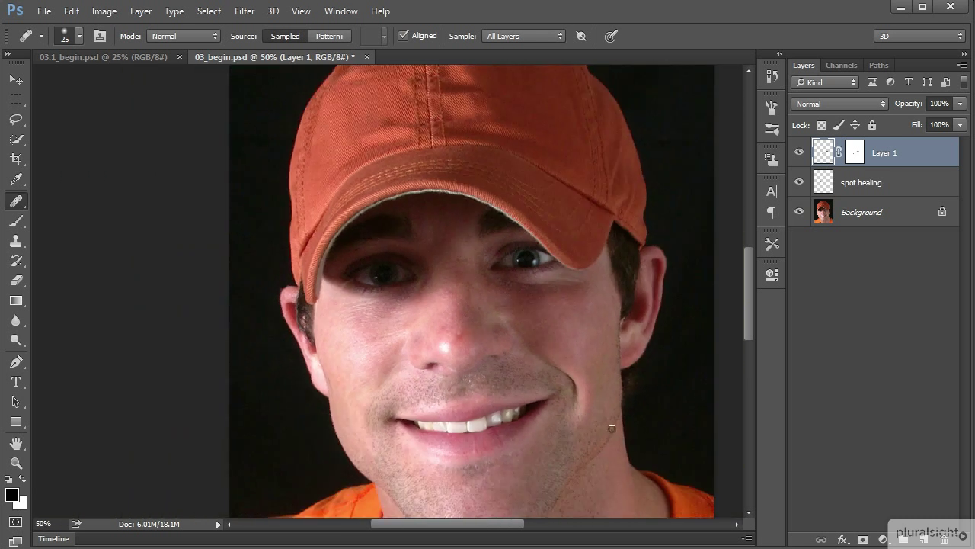
mouse_move(585, 454)
mouse_down()
mouse_move(516, 399)
mouse_move(499, 416)
mouse_up()
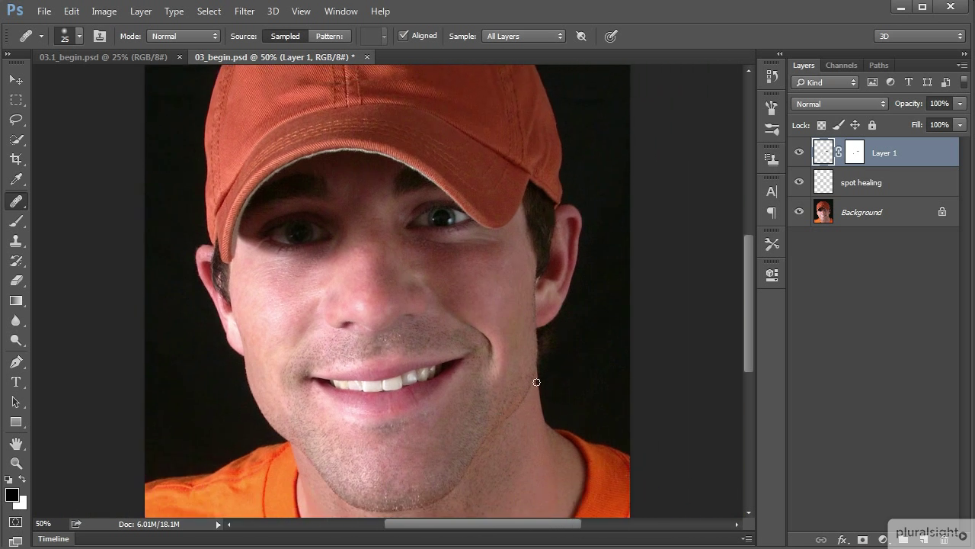
click(141, 57)
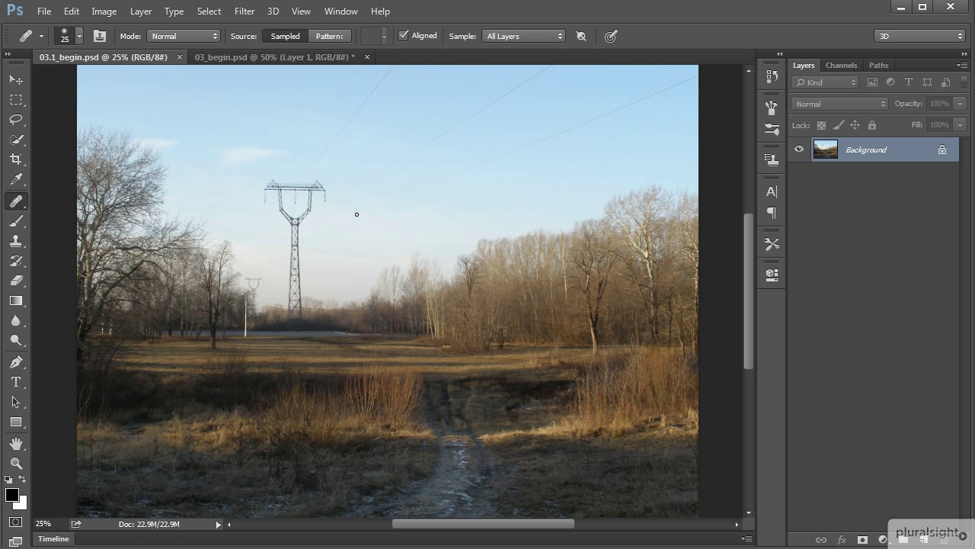
Add an empty layer above the Background and heal the lowest power line out of the sky, sampling the clear sky beside it.
click(924, 540)
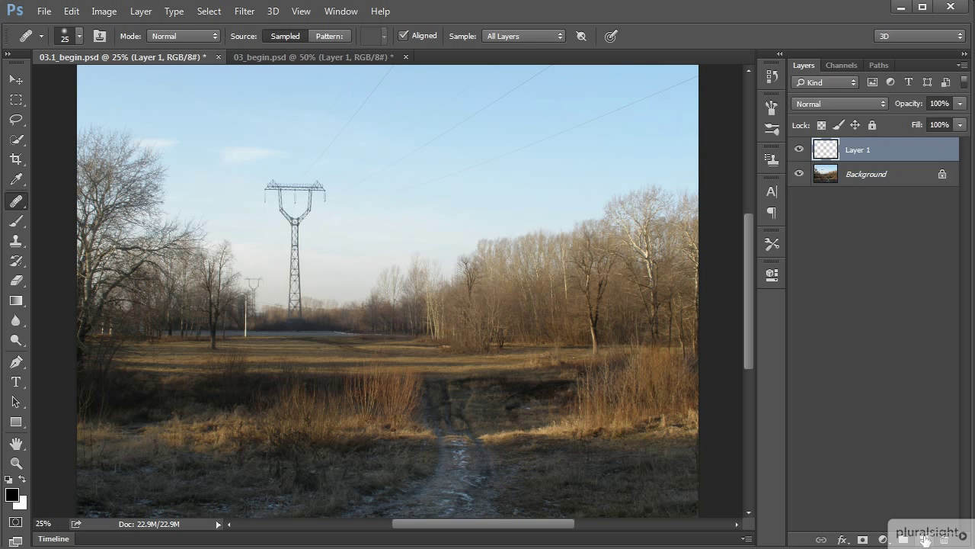
key(ctrl+plus)
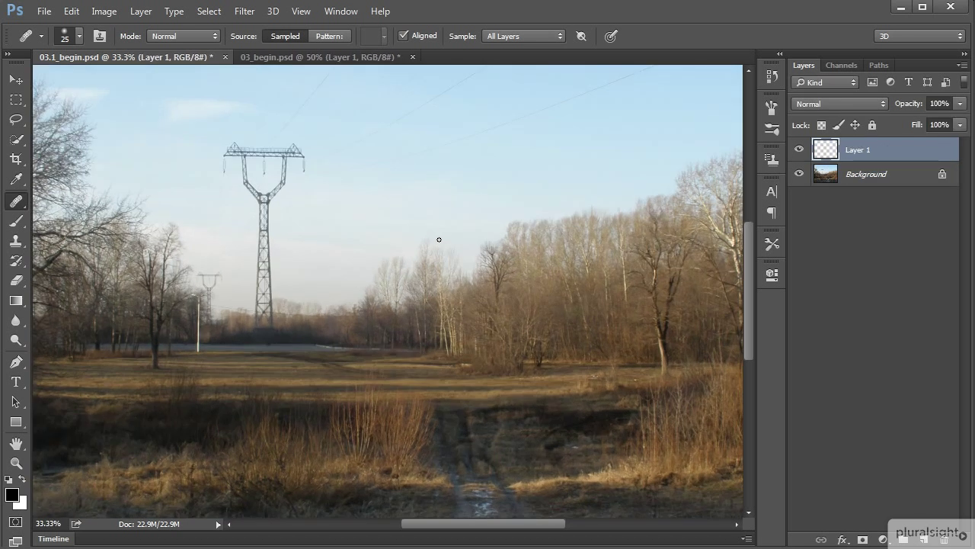
key(ctrl+plus)
mouse_move(446, 211)
mouse_down()
mouse_move(312, 388)
mouse_move(234, 437)
mouse_up()
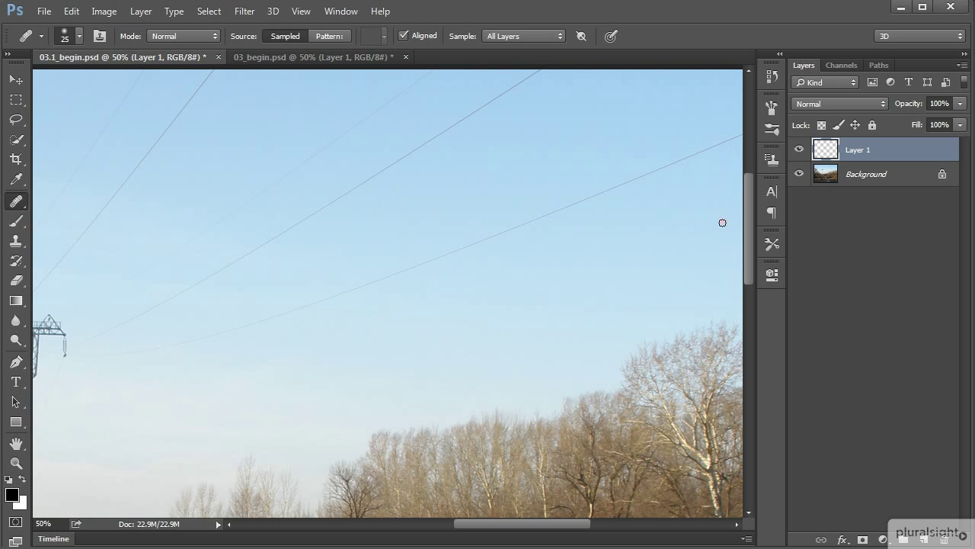
drag(624, 289, 666, 277)
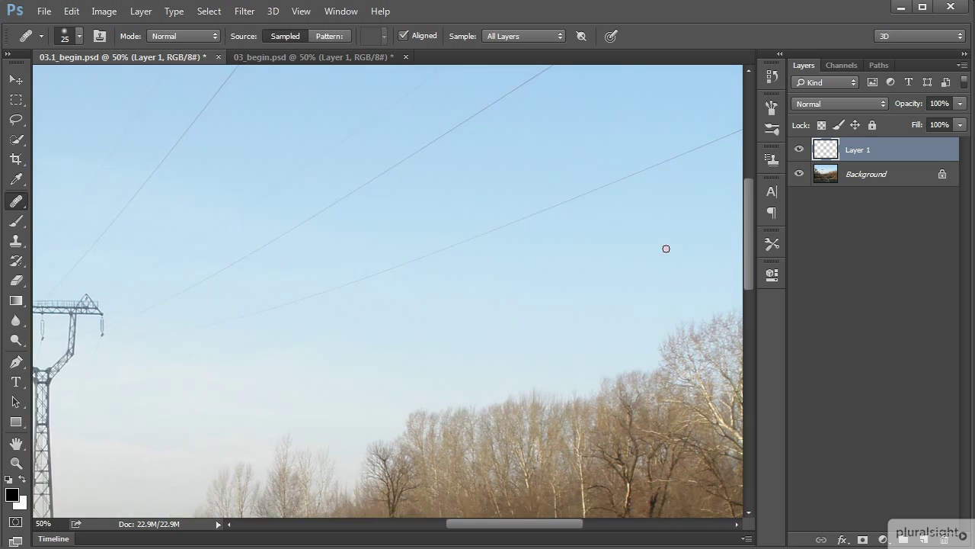
drag(403, 391, 379, 391)
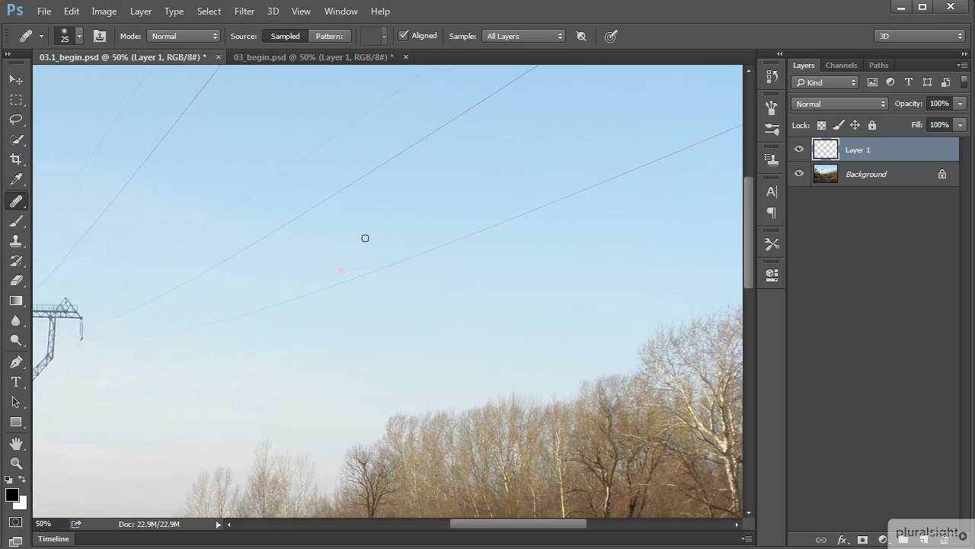
alt+click(106, 352)
mouse_move(108, 340)
mouse_down()
mouse_move(183, 322)
mouse_move(174, 331)
mouse_move(198, 329)
mouse_move(417, 251)
mouse_up()
alt+click(405, 236)
mouse_move(409, 257)
mouse_down()
mouse_move(538, 205)
mouse_move(555, 185)
mouse_up()
mouse_move(592, 214)
mouse_down()
mouse_move(371, 349)
mouse_move(328, 329)
mouse_move(459, 278)
mouse_move(481, 255)
mouse_move(486, 265)
mouse_move(609, 212)
mouse_up()
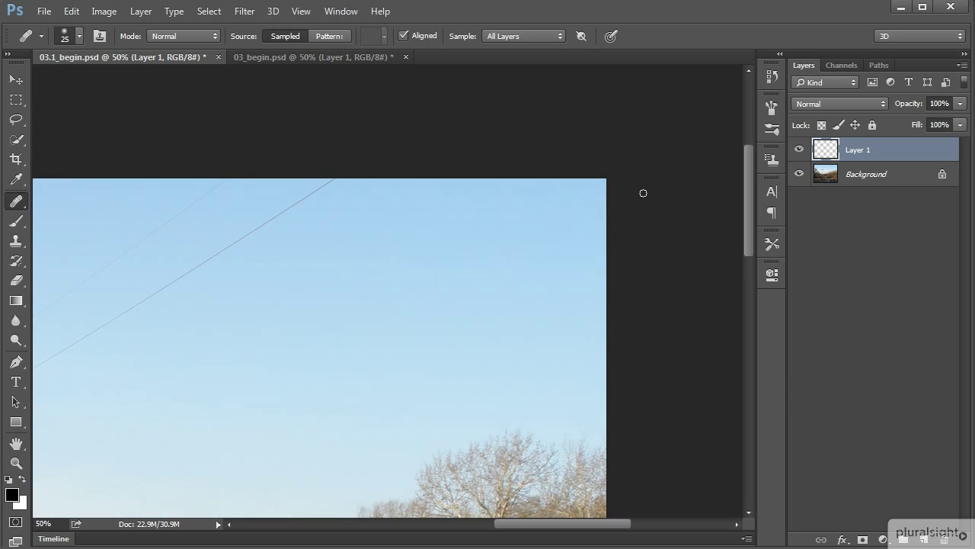
Examine the whole landscape after the sky repair and review the Healing Brush's available blending modes.
key(ctrl+minus)
key(ctrl+minus)
drag(340, 417, 565, 338)
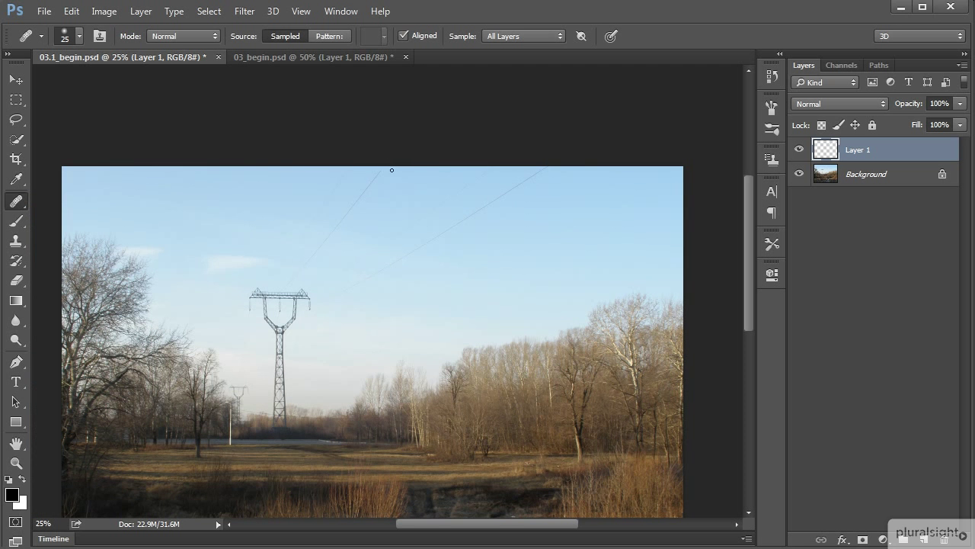
drag(475, 479, 473, 399)
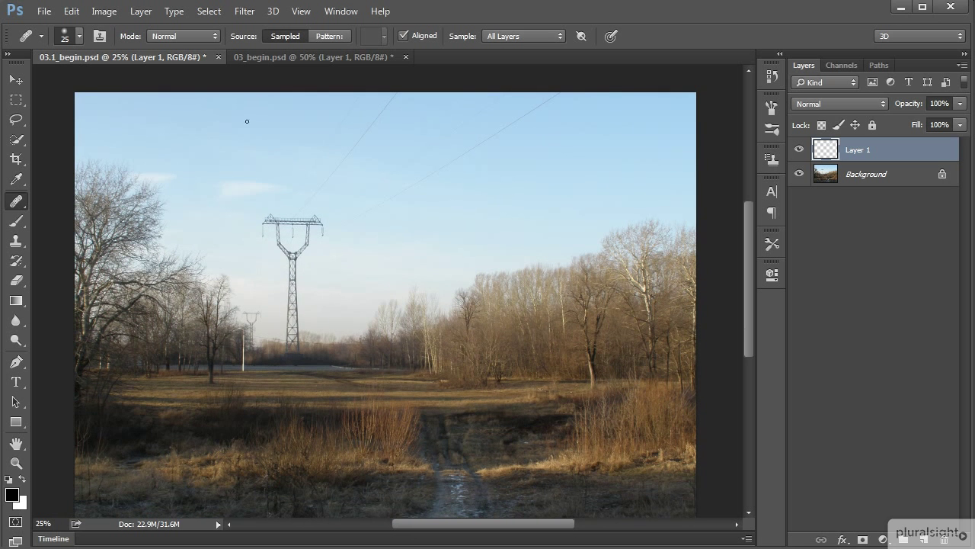
click(217, 37)
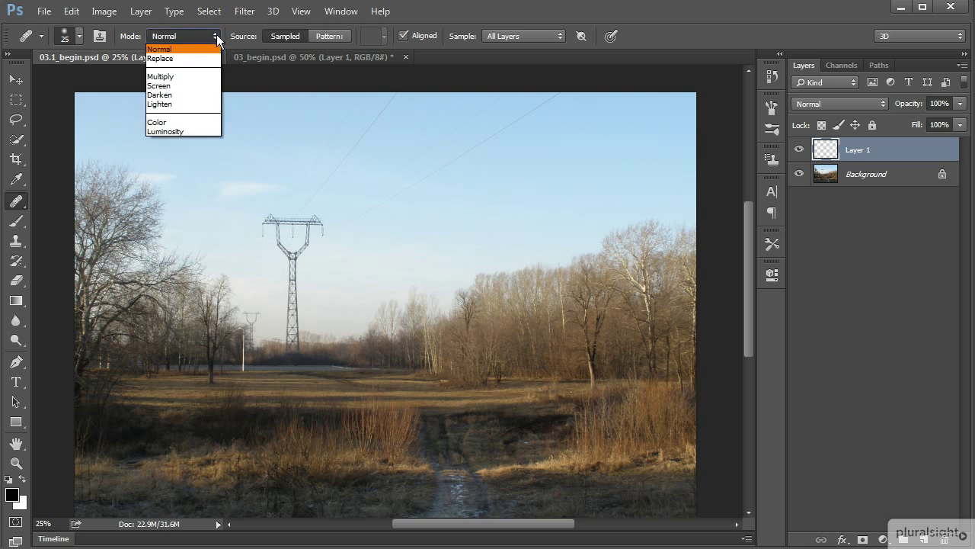
click(216, 36)
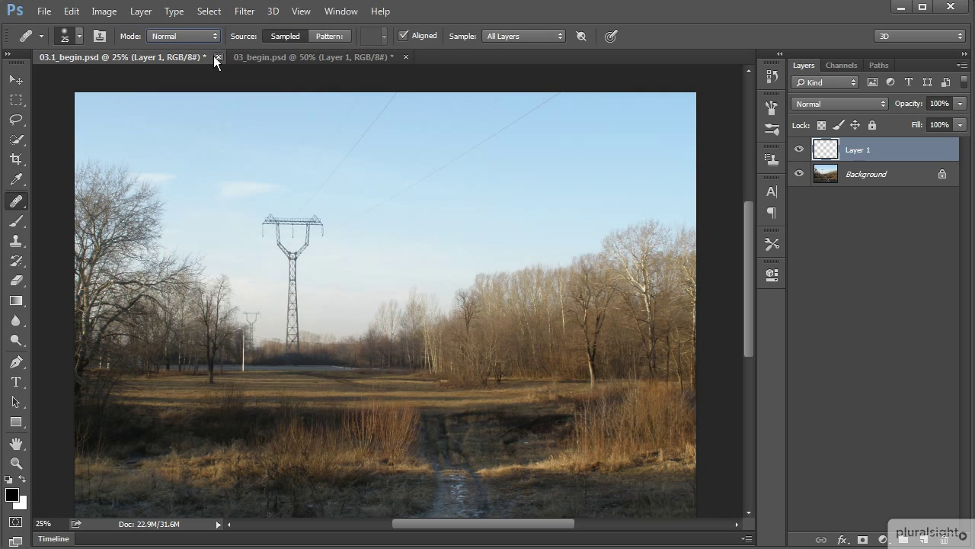
click(213, 37)
click(212, 35)
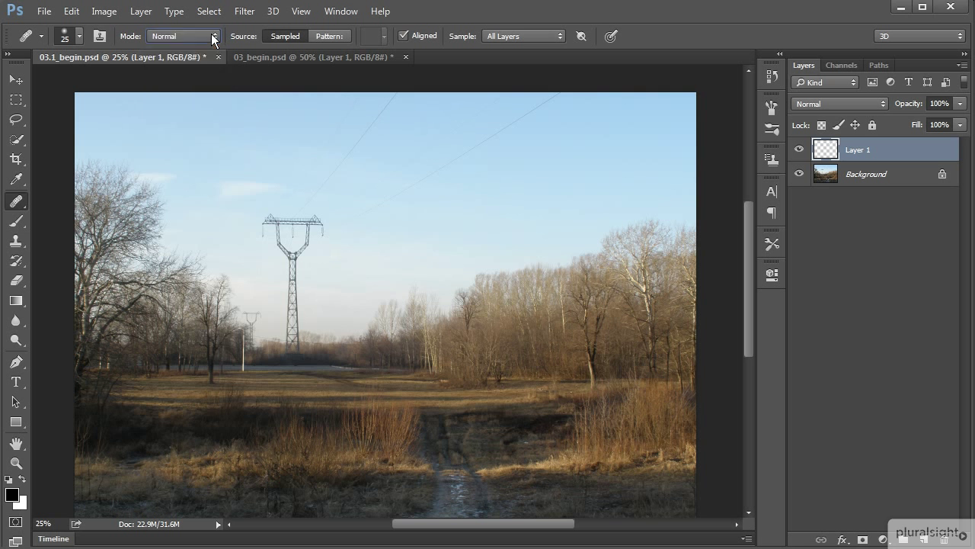